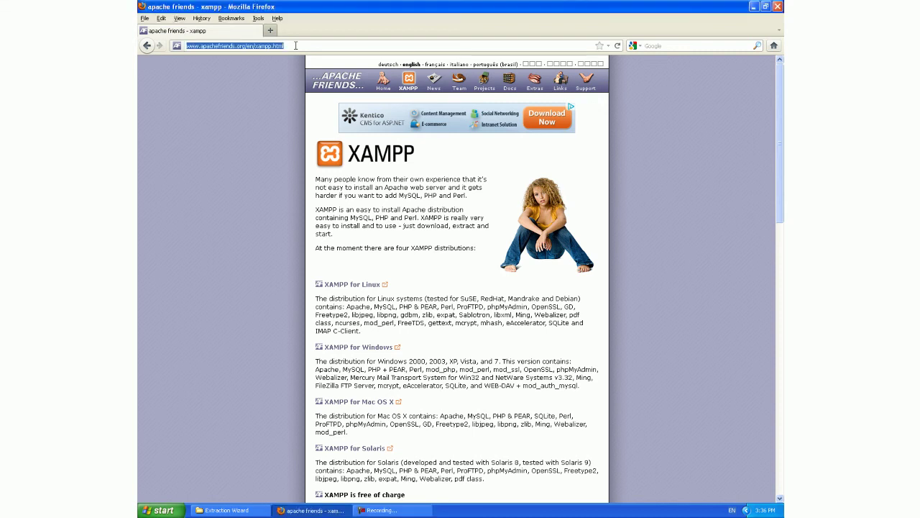
pyautogui.click(295, 46)
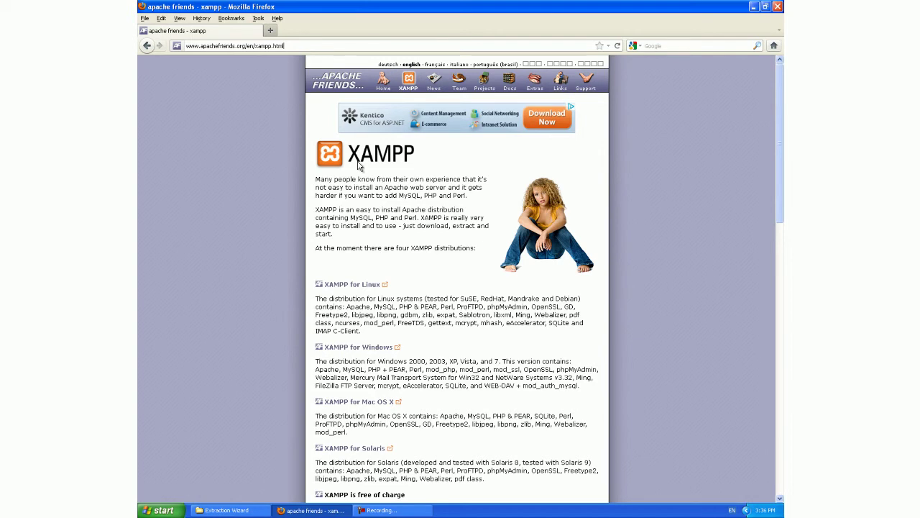
# Step: Start downloading the XAMPP for Windows 1.7.7 Installer from its SourceForge download page
pyautogui.click(381, 353)
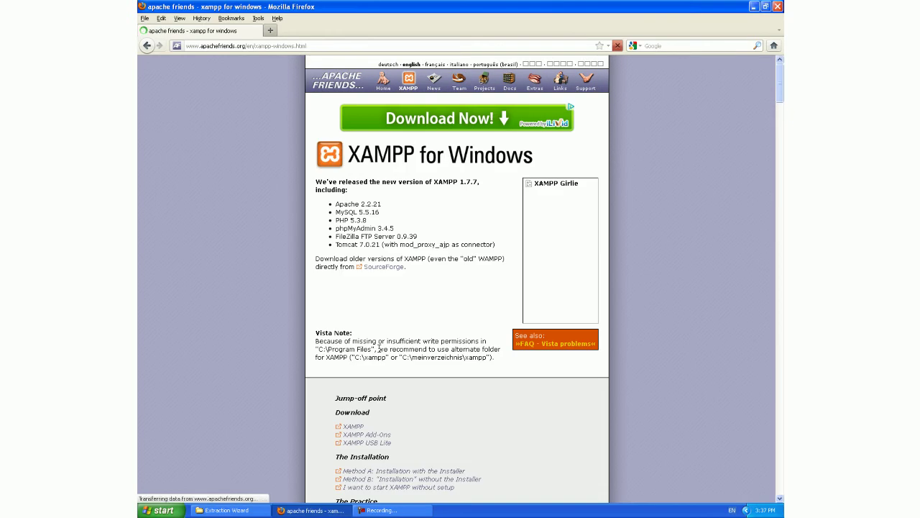
pyautogui.click(354, 427)
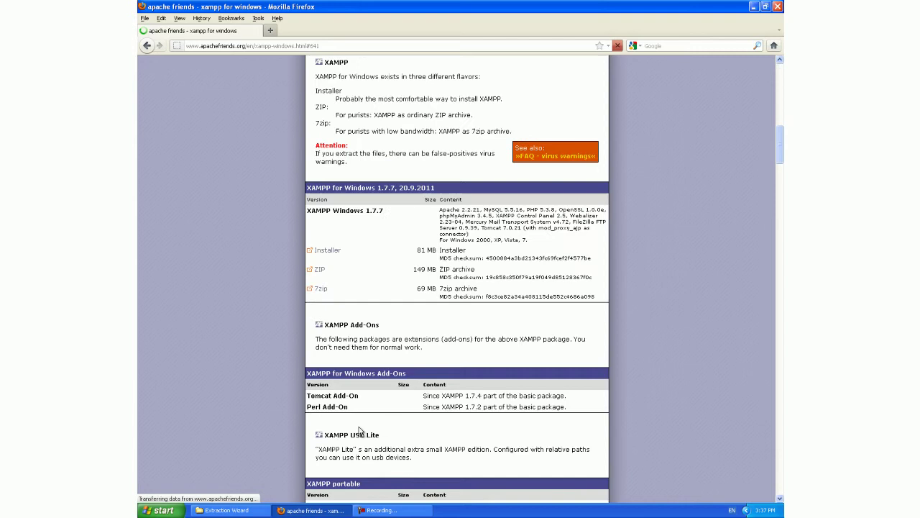
pyautogui.click(330, 250)
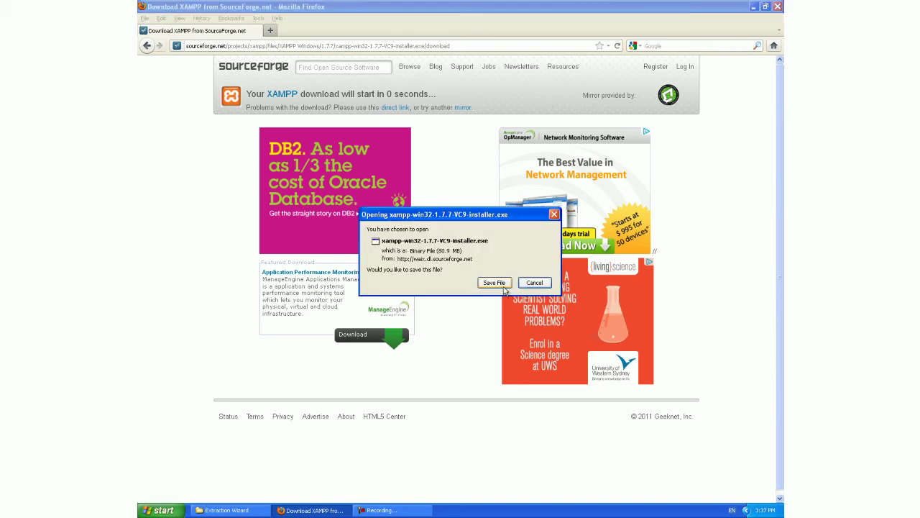
# Step: Save the downloaded installer and install XAMPP 1.7.7 in English to c:\xampp
pyautogui.click(538, 283)
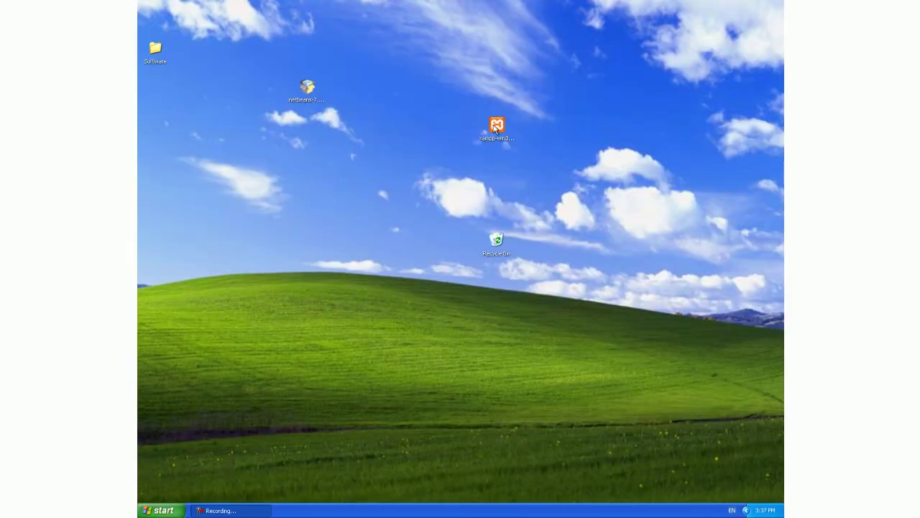
pyautogui.doubleClick(495, 127)
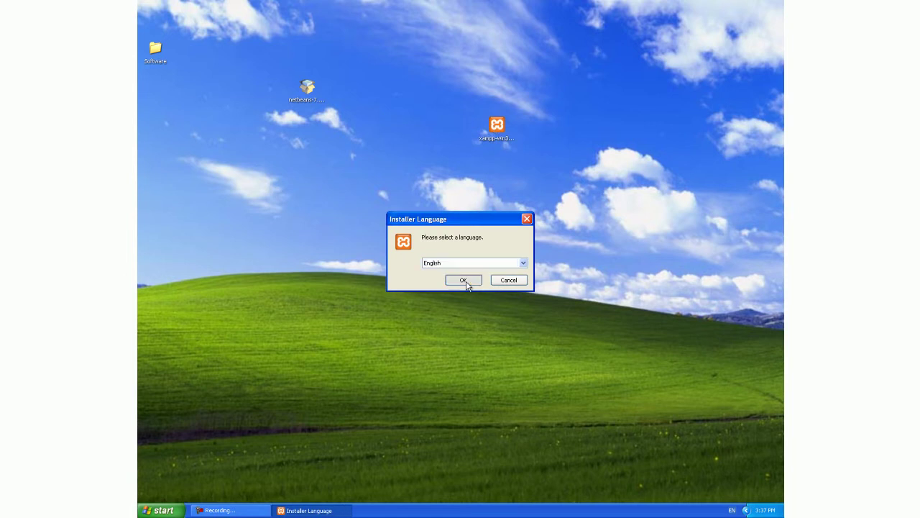
pyautogui.click(466, 281)
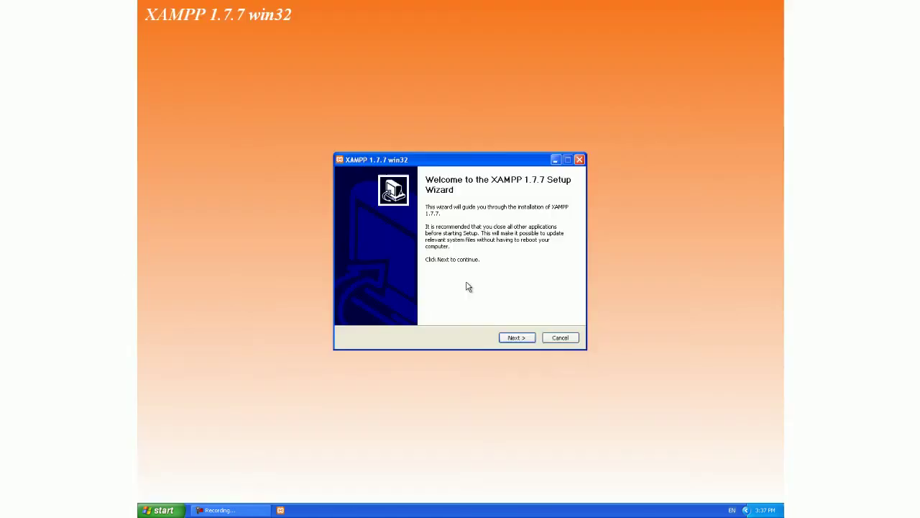
pyautogui.click(518, 344)
pyautogui.click(518, 344)
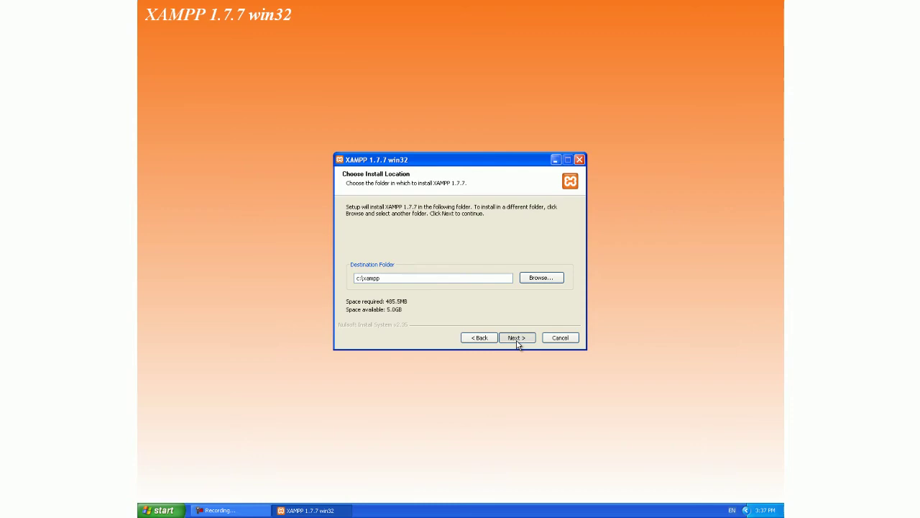
pyautogui.click(518, 342)
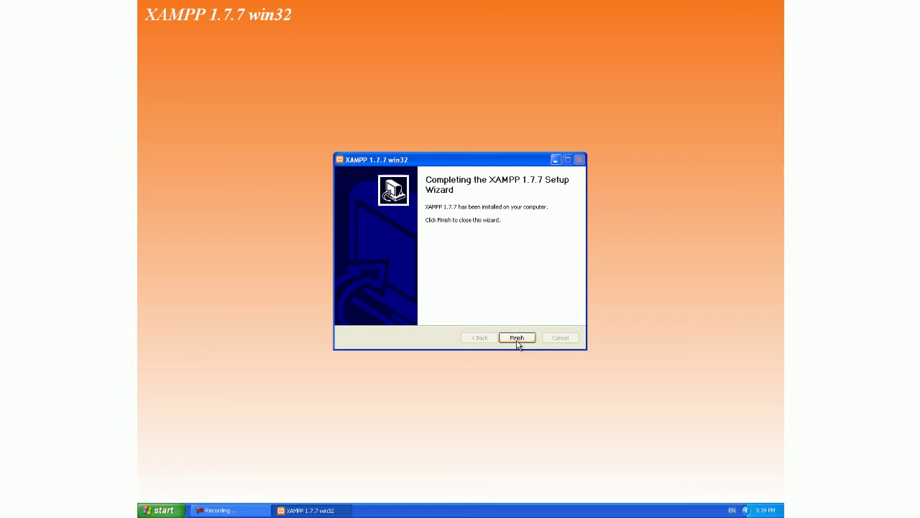
pyautogui.click(517, 338)
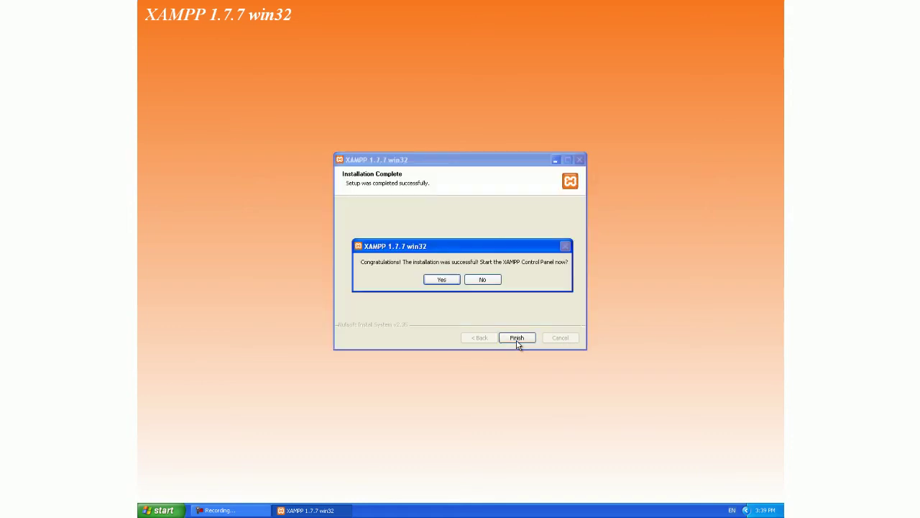
# Step: Launch the XAMPP Control Panel and start Apache on port 80 and MySQL on port 3306
pyautogui.click(441, 280)
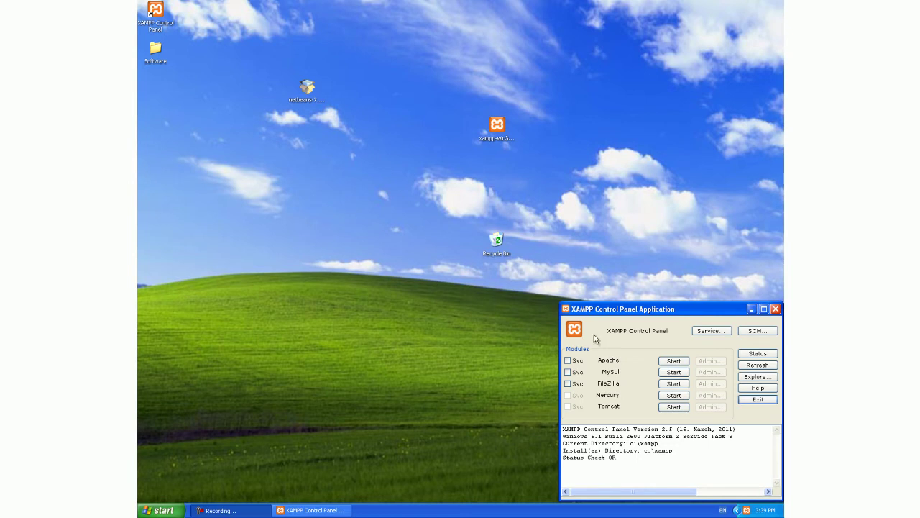
pyautogui.click(676, 363)
pyautogui.click(677, 372)
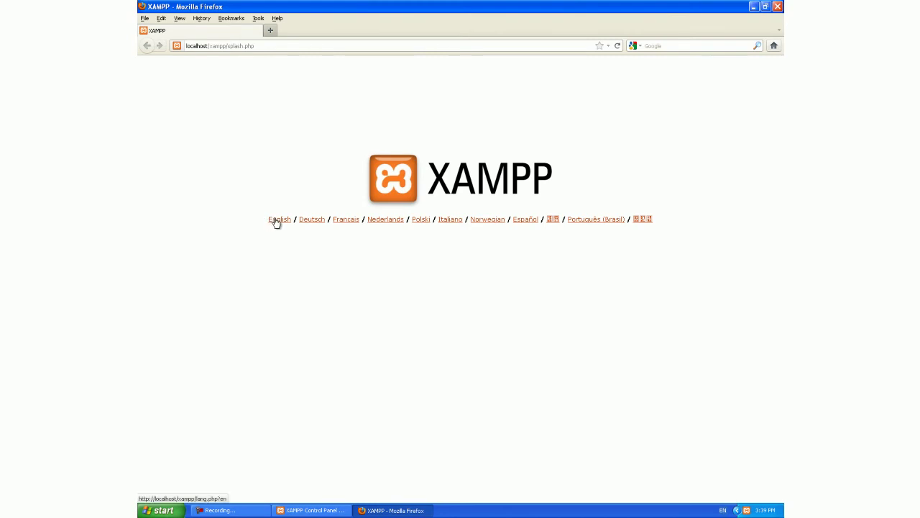
# Step: Show the XAMPP start page in English and view the phpinfo() page
pyautogui.click(277, 219)
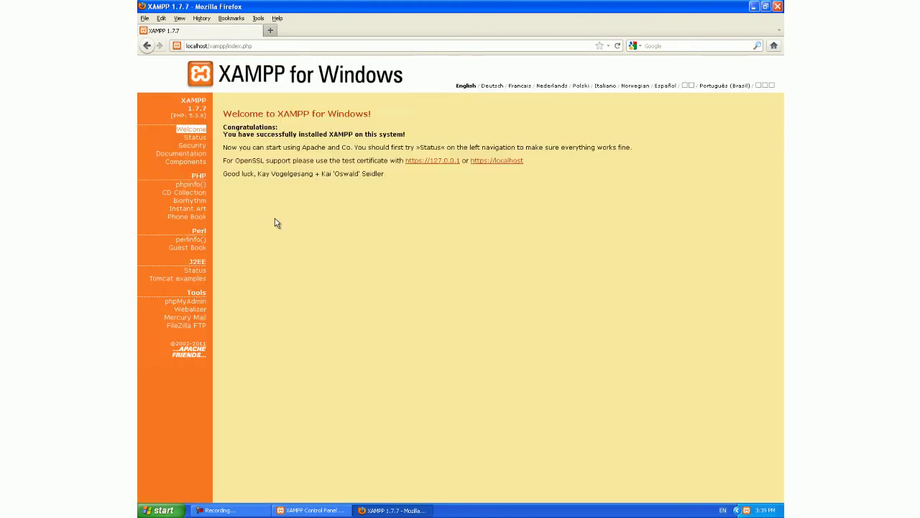
pyautogui.click(200, 185)
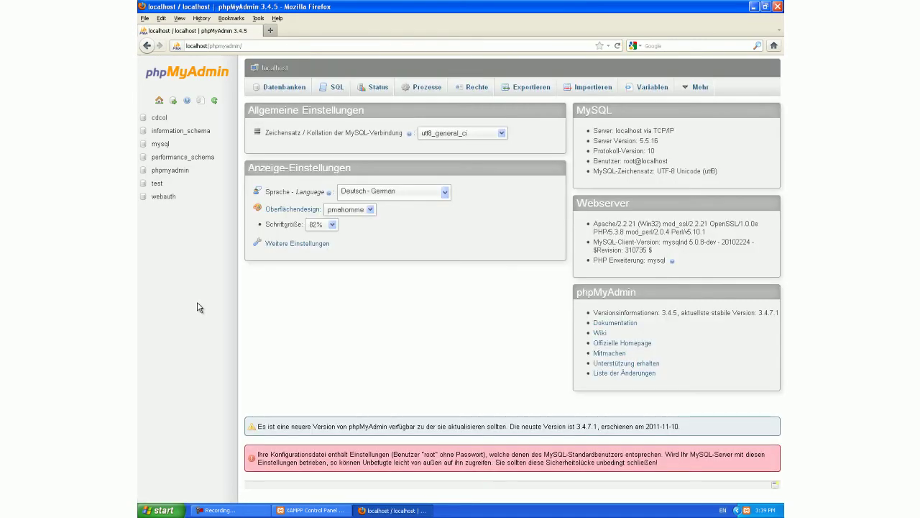
# Step: Switch phpMyAdmin to English and create a joomla17 database on the Databases tab
pyautogui.click(442, 194)
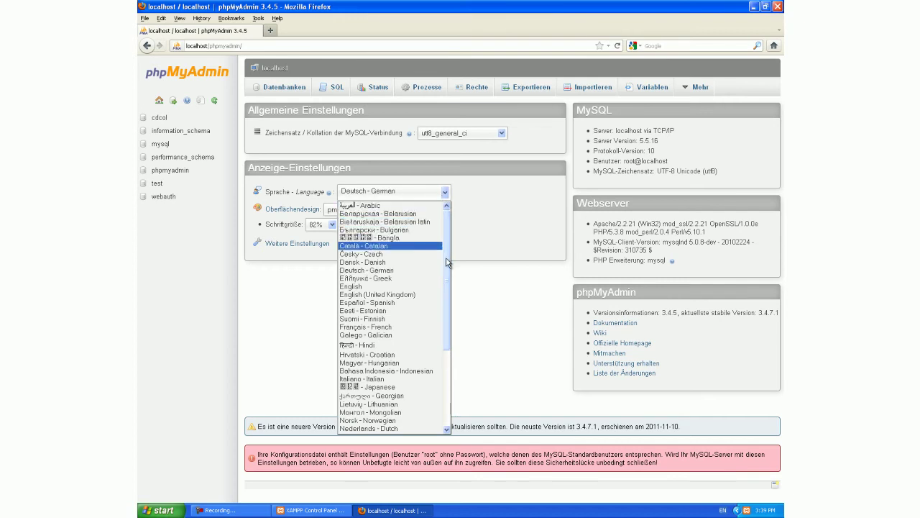
pyautogui.click(403, 286)
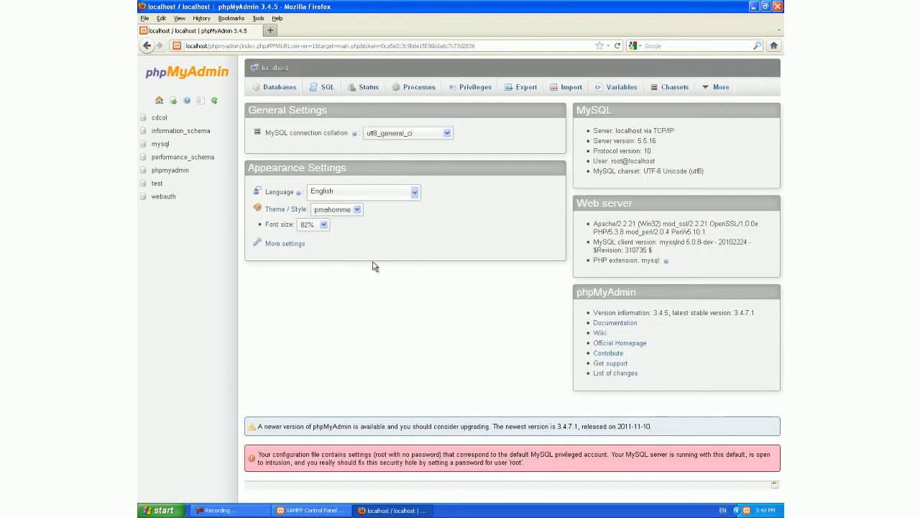
pyautogui.click(270, 88)
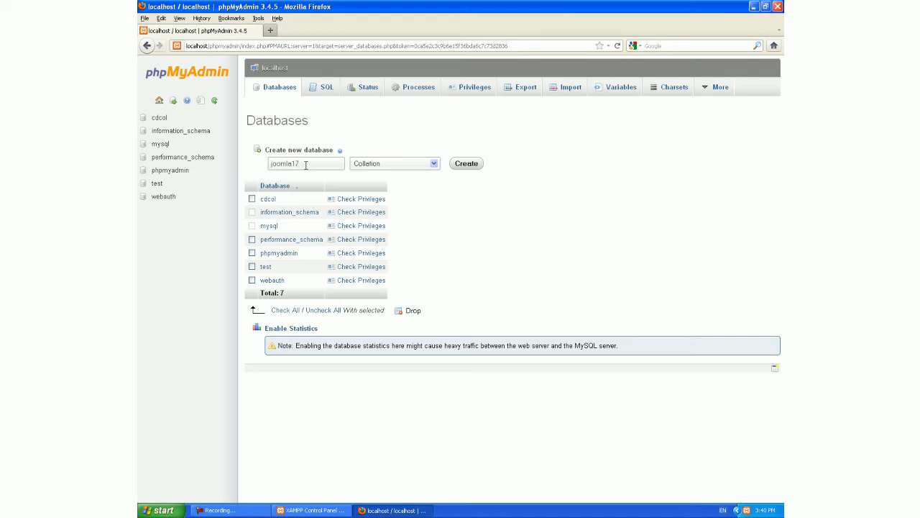
pyautogui.click(481, 165)
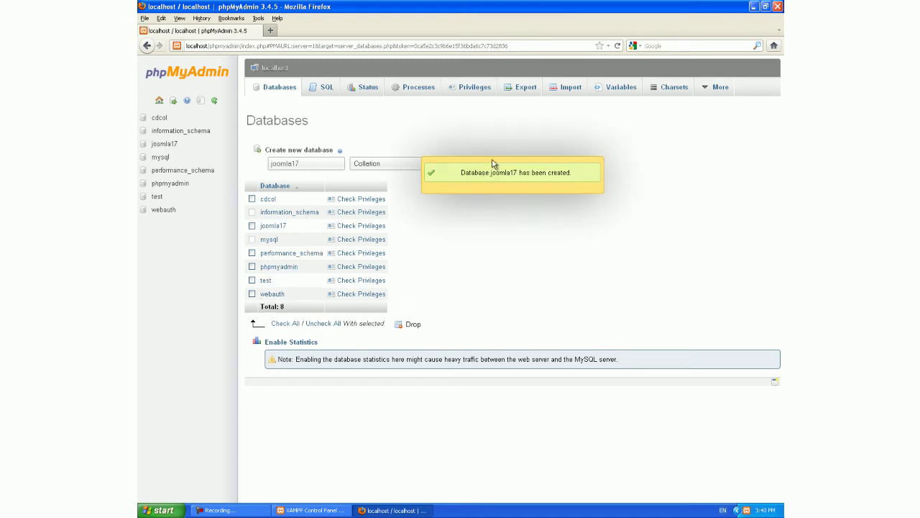
# Step: Rename the extracted Joomla 1.7.3 folder in Software to joomla17 and cut it
pyautogui.click(754, 6)
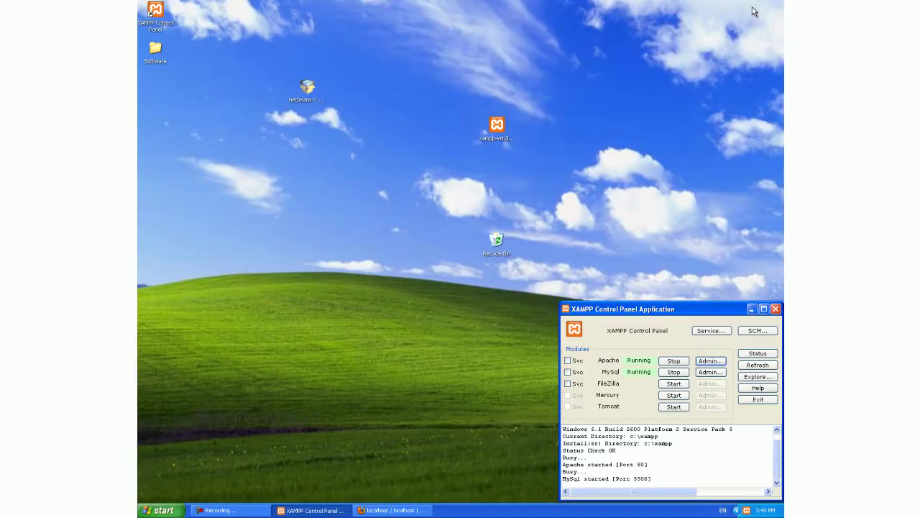
pyautogui.doubleClick(155, 49)
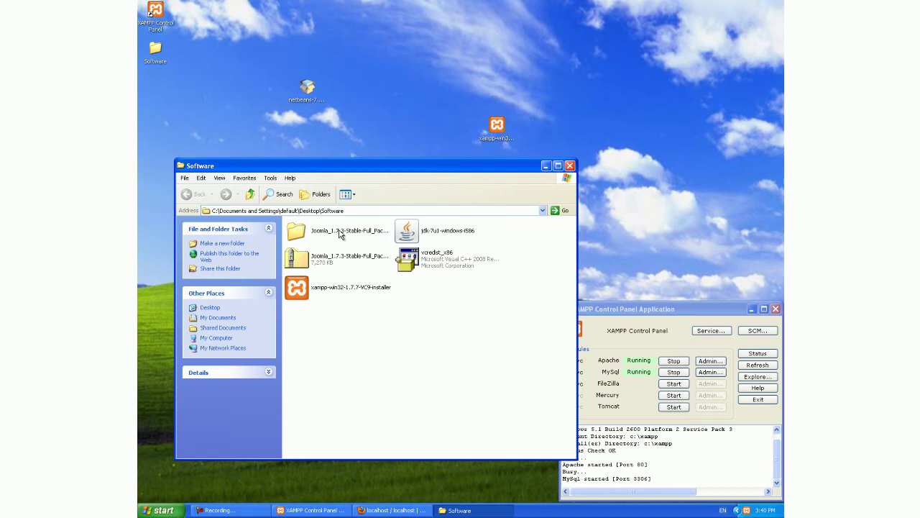
pyautogui.click(341, 234)
pyautogui.rightClick(341, 233)
pyautogui.click(359, 333)
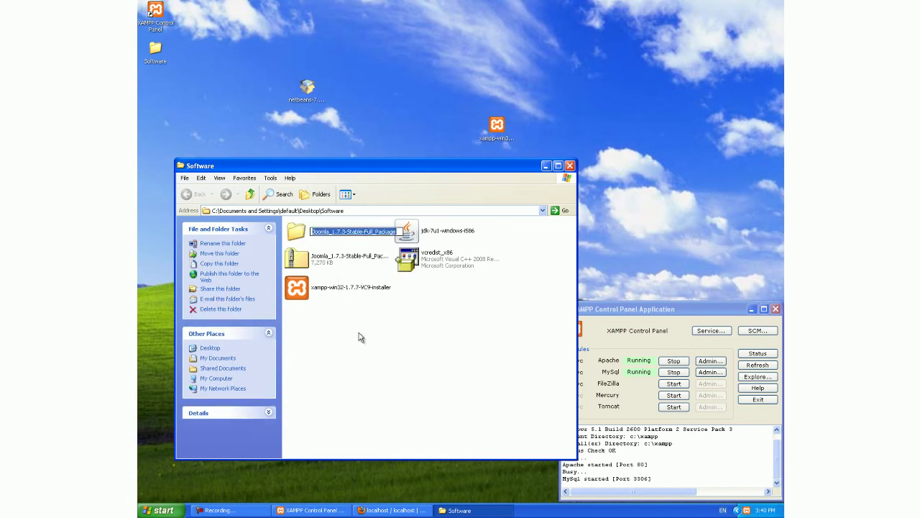
pyautogui.write('joomla')
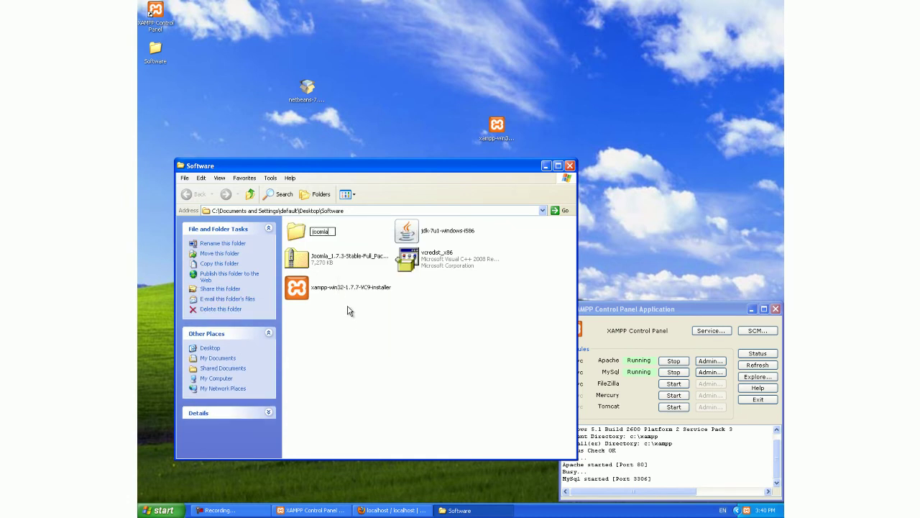
pyautogui.write('17')
pyautogui.press('Return')
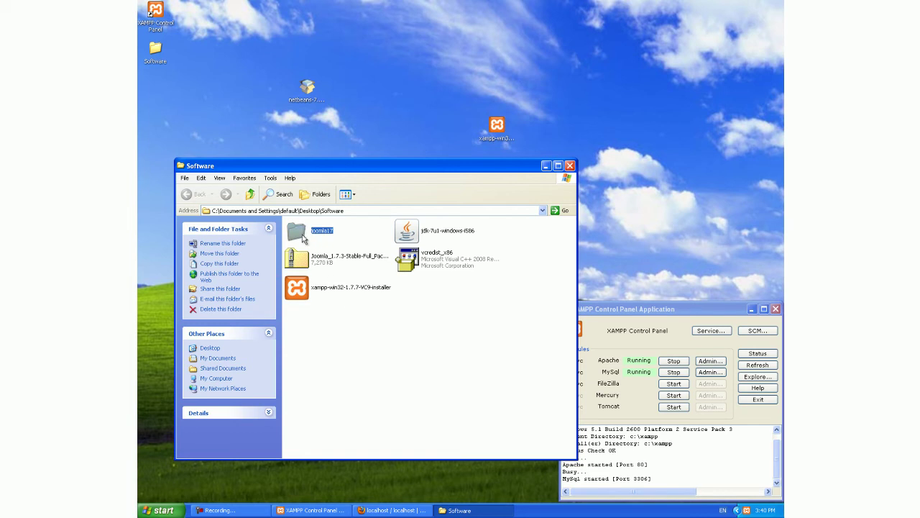
pyautogui.rightClick(303, 239)
pyautogui.click(321, 302)
# Step: Paste the joomla17 folder into C:\xampp\htdocs
pyautogui.click(360, 211)
pyautogui.write('c:\\xampp')
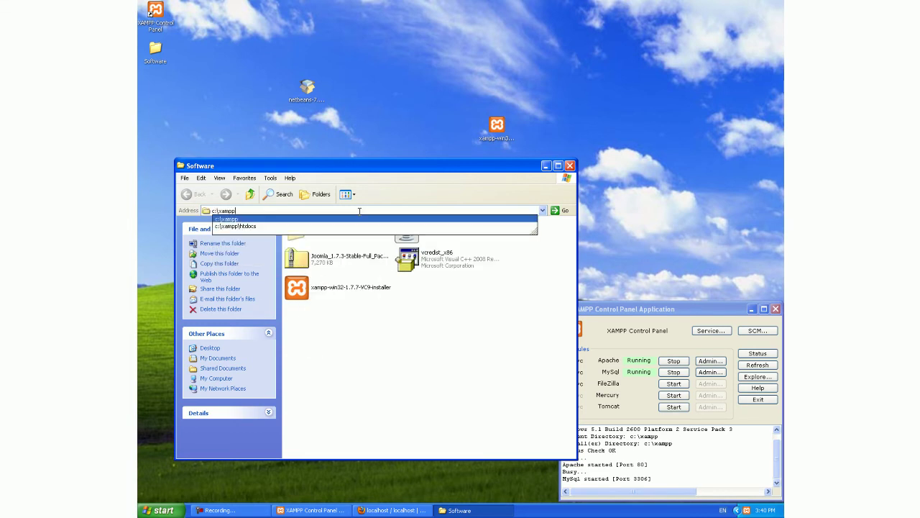
pyautogui.press('Down')
pyautogui.press('Return')
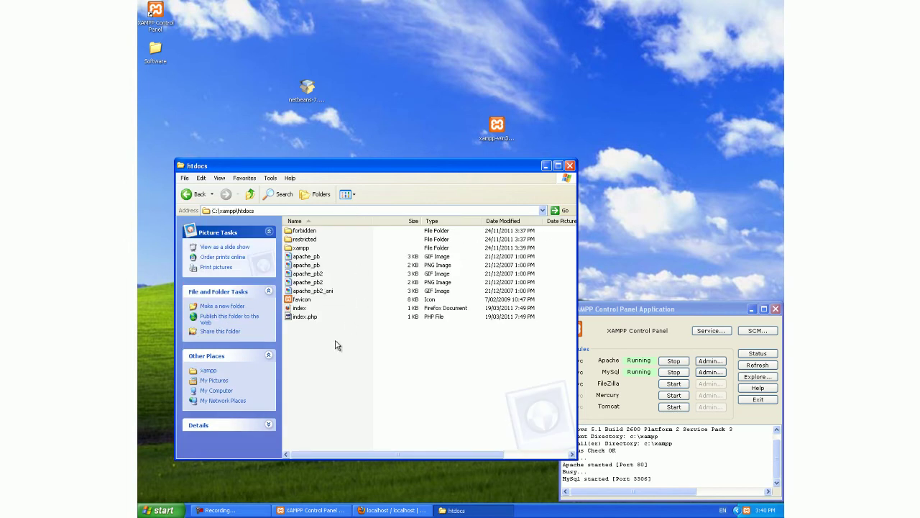
pyautogui.rightClick(326, 360)
pyautogui.click(351, 410)
# Step: Open joomla17 to check its Joomla files, then return to htdocs
pyautogui.click(306, 325)
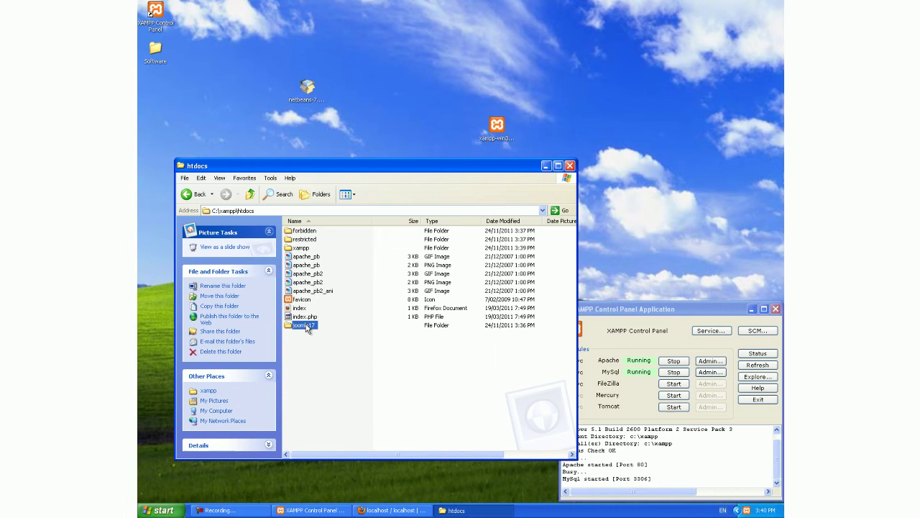
pyautogui.doubleClick(306, 325)
pyautogui.scroll(-3, 460, 327)
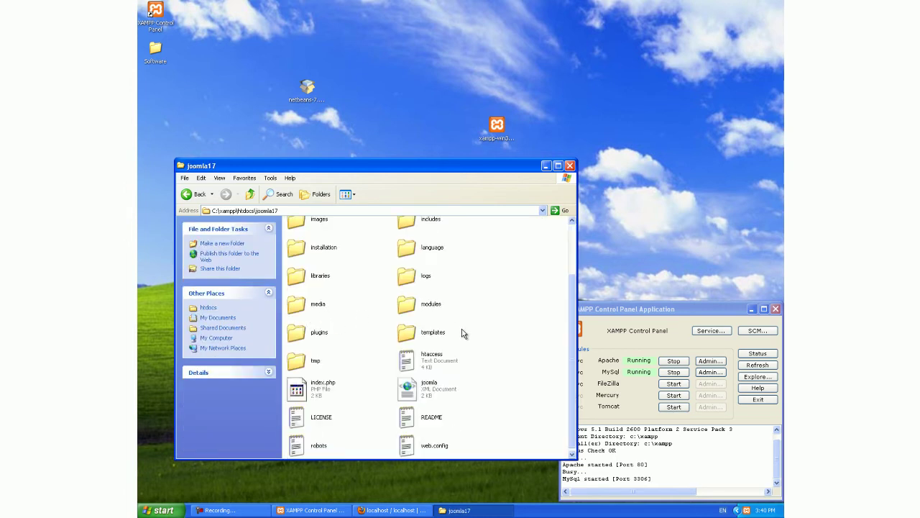
pyautogui.scroll(3, 463, 333)
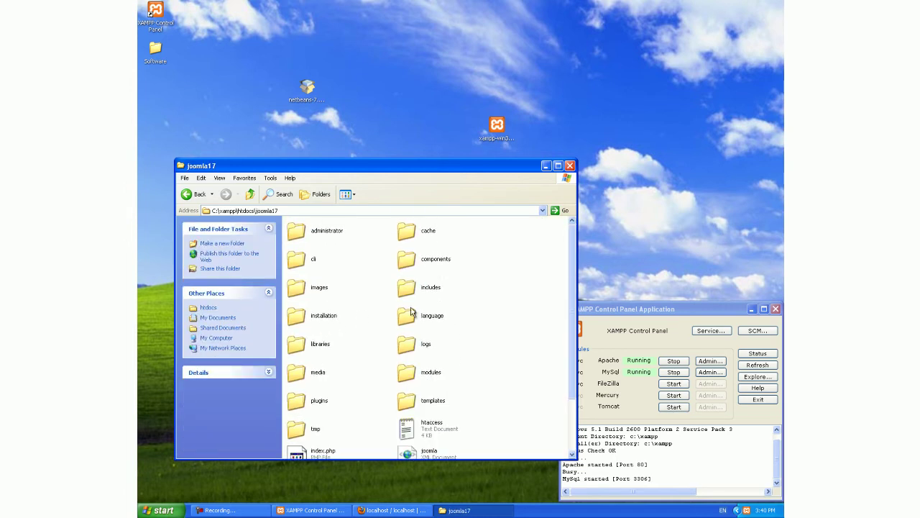
pyautogui.click(250, 195)
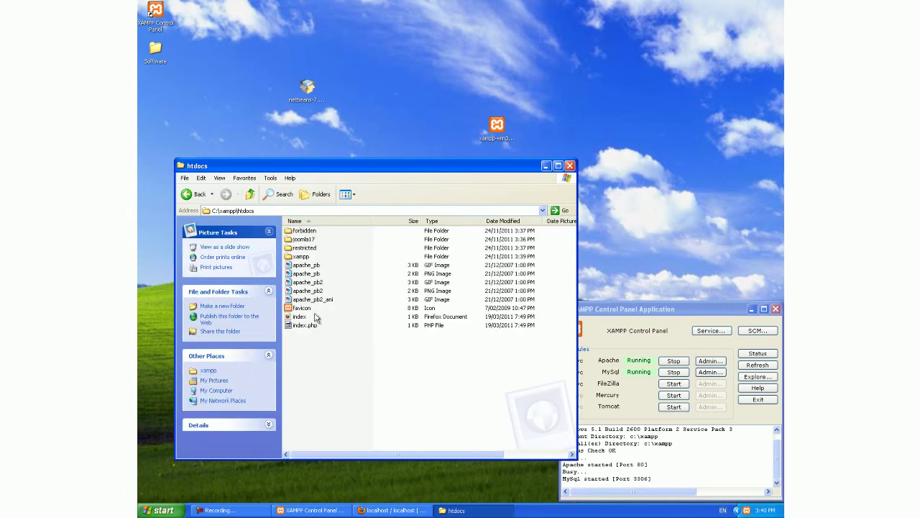
# Step: Bring Firefox forward and enter localhost/joomla17 as the web address
pyautogui.click(392, 510)
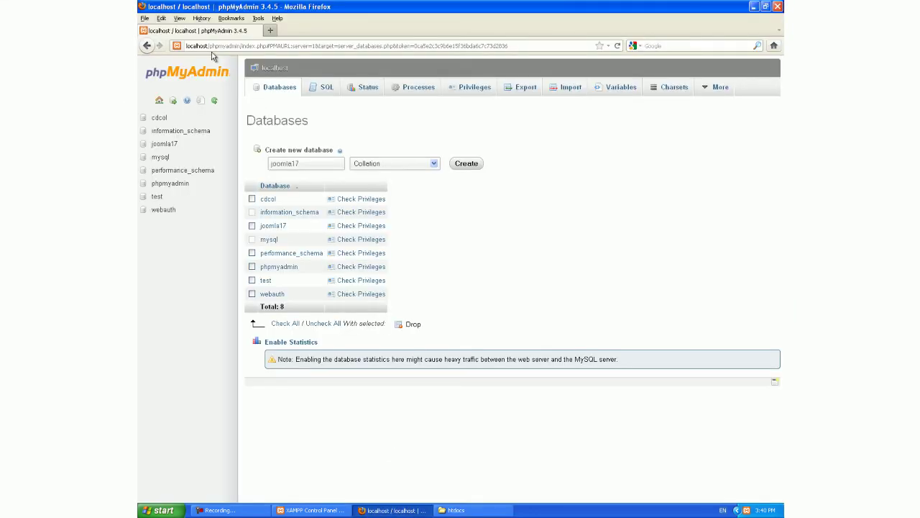
pyautogui.click(210, 45)
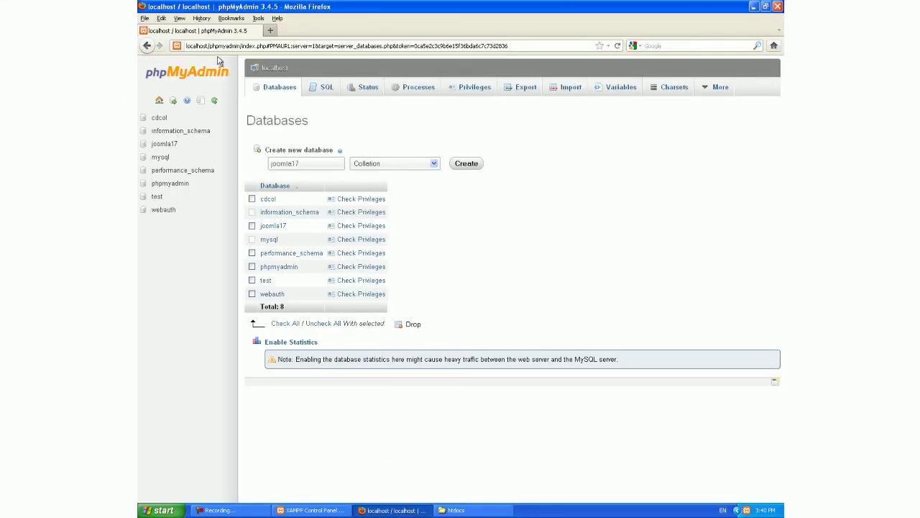
pyautogui.write('localhost/joomla17')
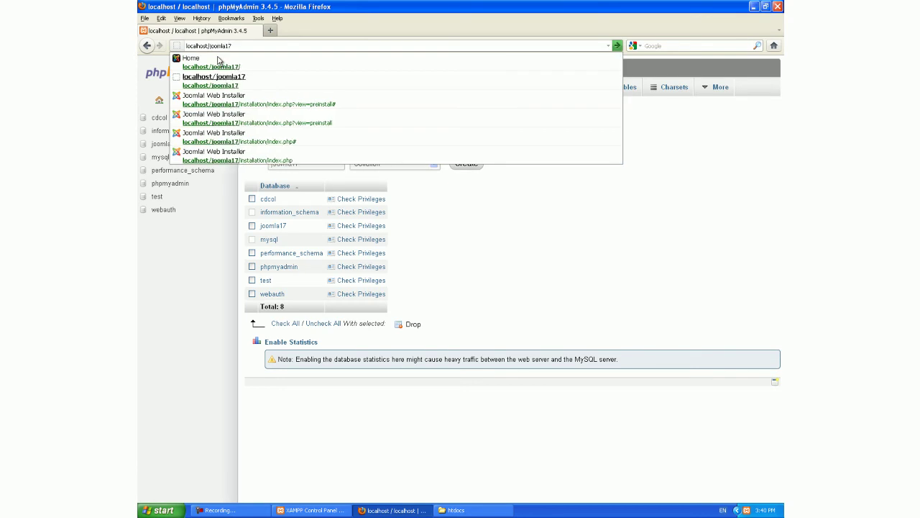
# Step: Load the Joomla installer, choose English (Australia), and pass the pre-installation check
pyautogui.press('Return')
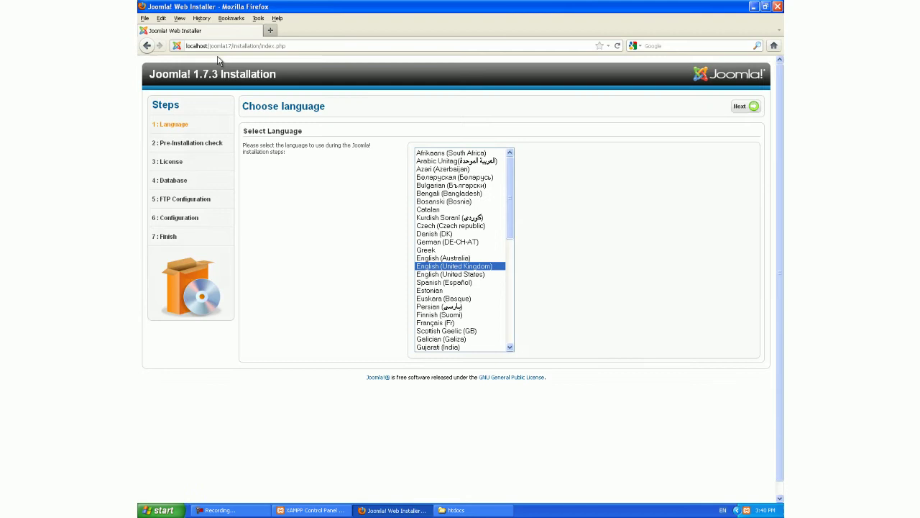
pyautogui.click(466, 258)
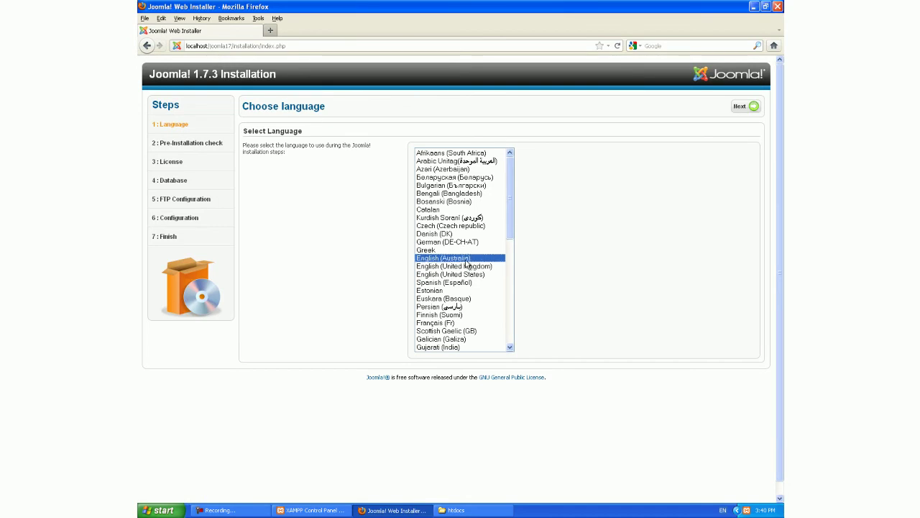
pyautogui.click(748, 108)
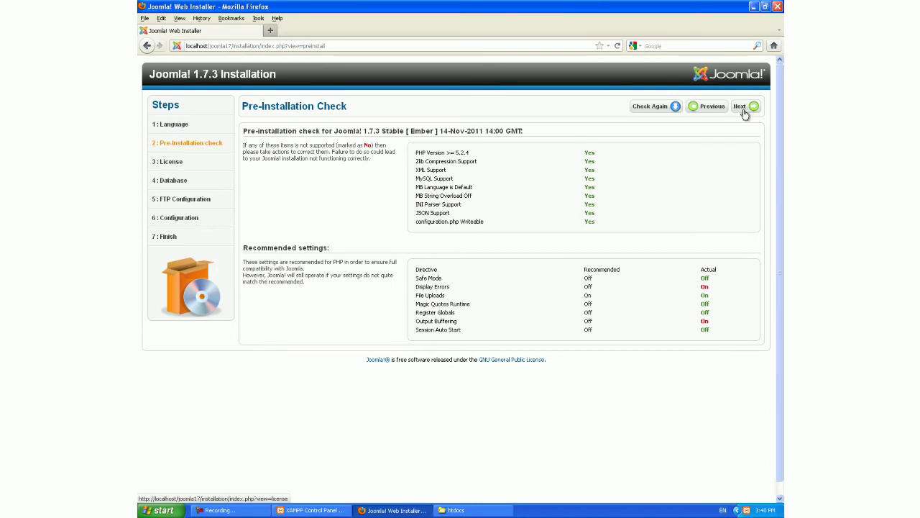
pyautogui.click(748, 109)
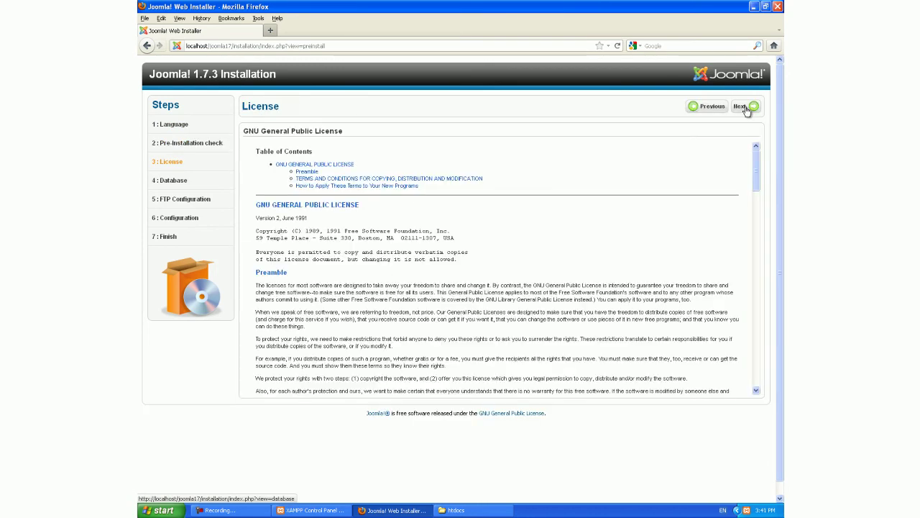
# Step: Accept the license, enter username root and database name joomla17, and continue
pyautogui.click(747, 109)
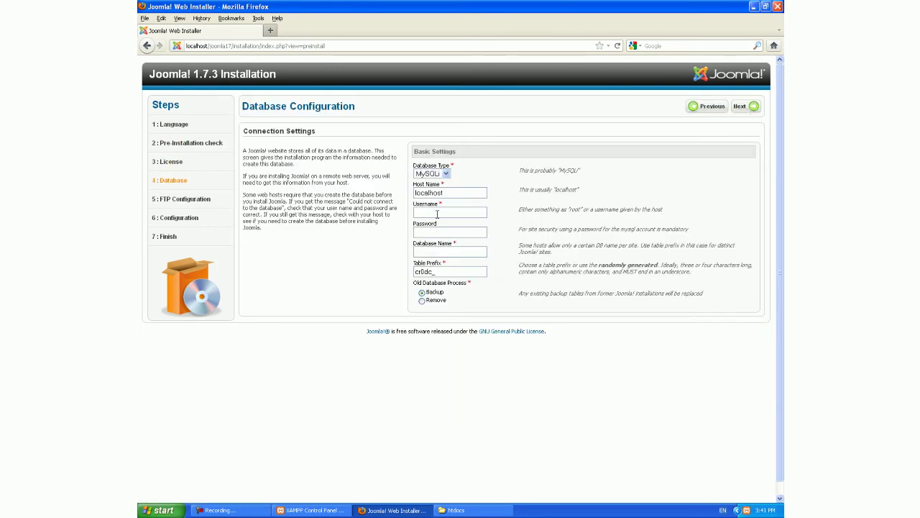
pyautogui.write('root')
pyautogui.click(434, 252)
pyautogui.write('joomla17')
pyautogui.click(753, 106)
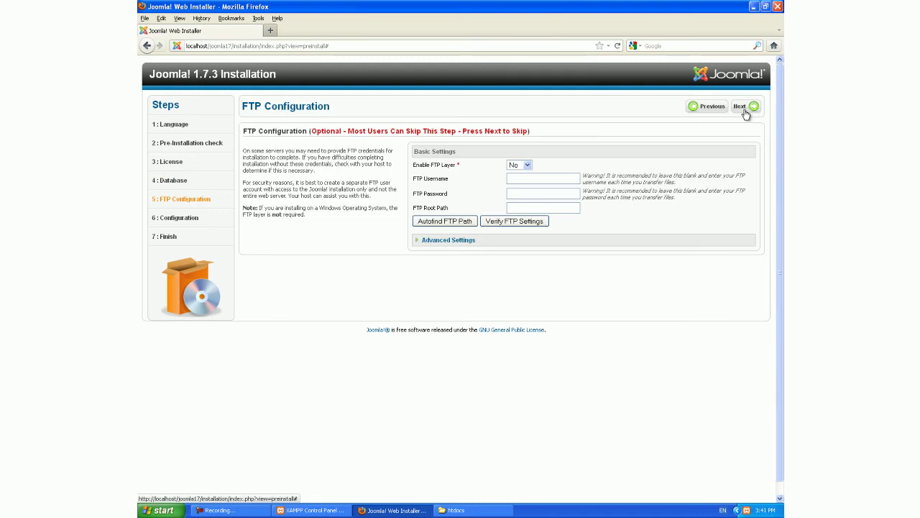
# Step: Skip FTP, enter site name 'Joomla 1.7 test site', the admin's e-mail and password, then install default sample data
pyautogui.click(745, 110)
pyautogui.click(519, 168)
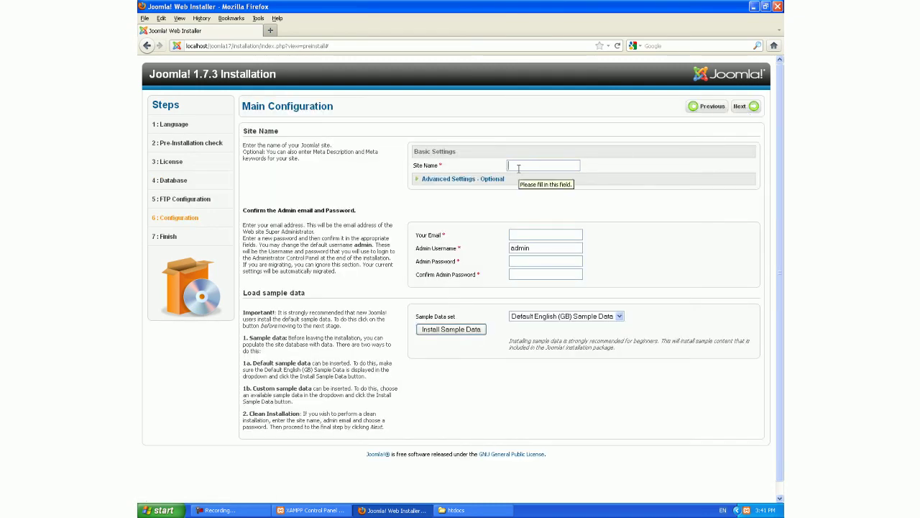
pyautogui.write('Joomla 1.7 test site')
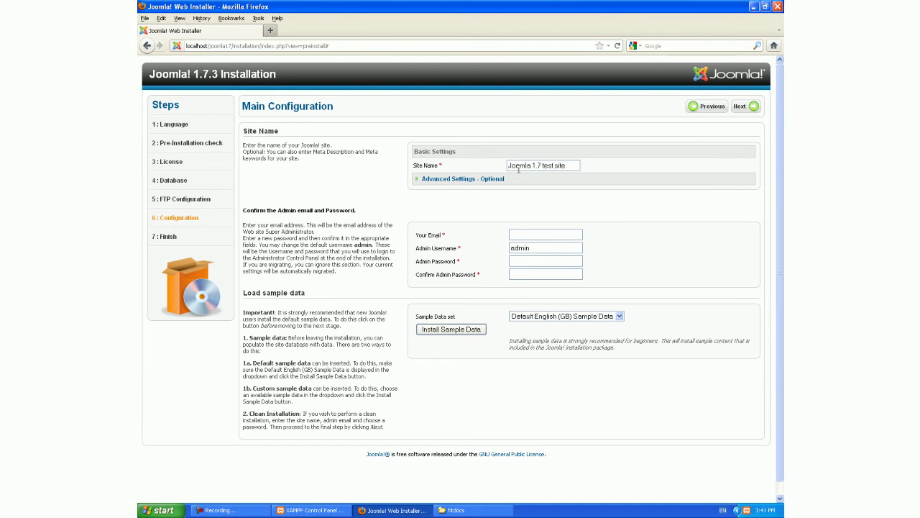
pyautogui.press('Tab')
pyautogui.press('Tab')
pyautogui.press('Tab')
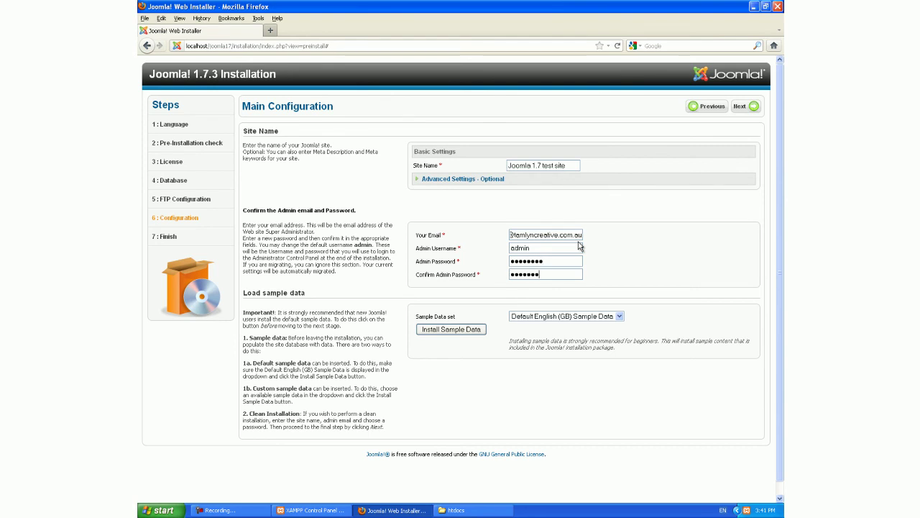
pyautogui.click(475, 331)
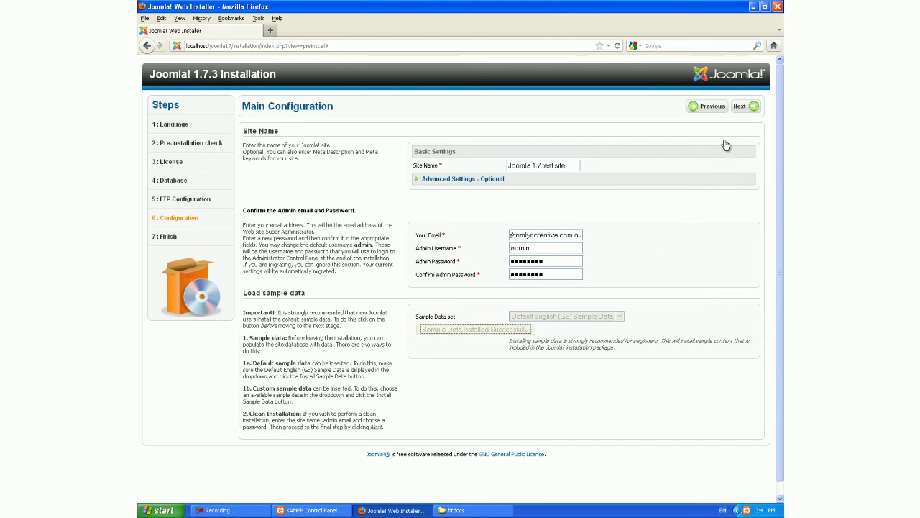
# Step: Finish the Joomla install, delete the installation folder, and load localhost/joomla17, which shows Strict Standards warnings
pyautogui.click(741, 108)
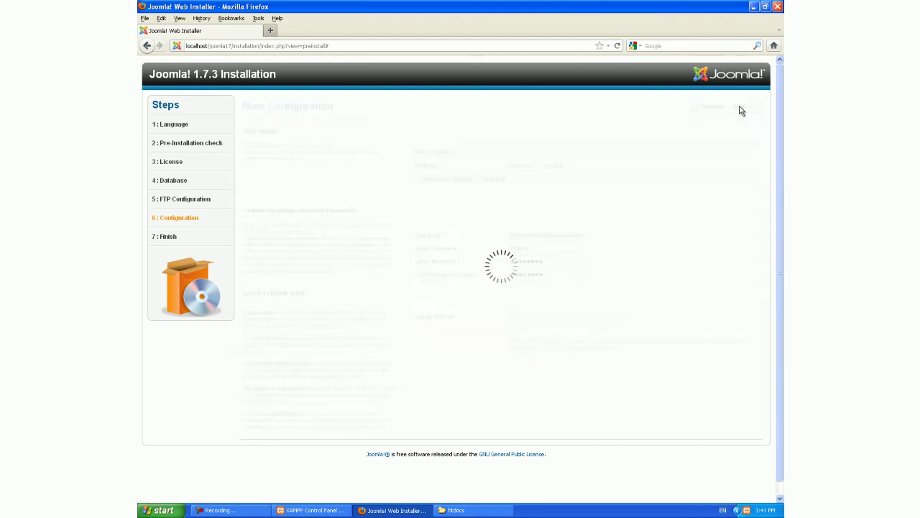
pyautogui.click(591, 239)
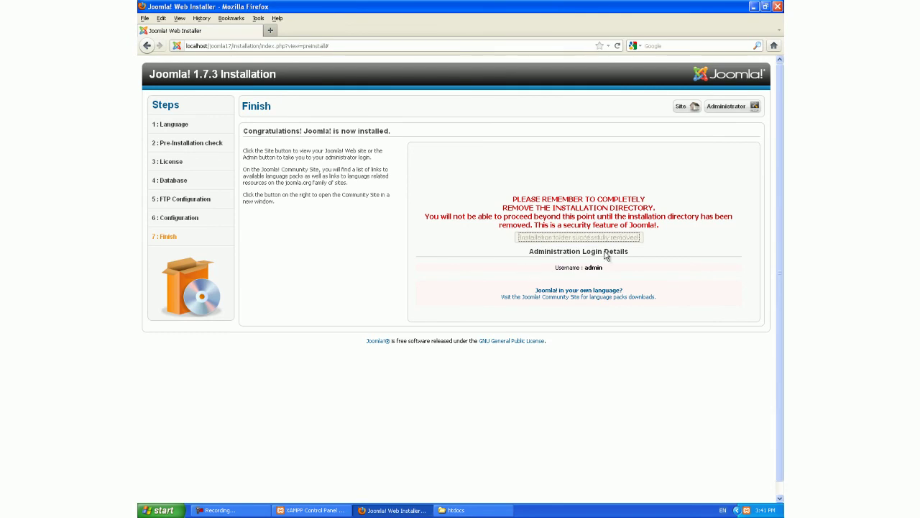
pyautogui.click(684, 112)
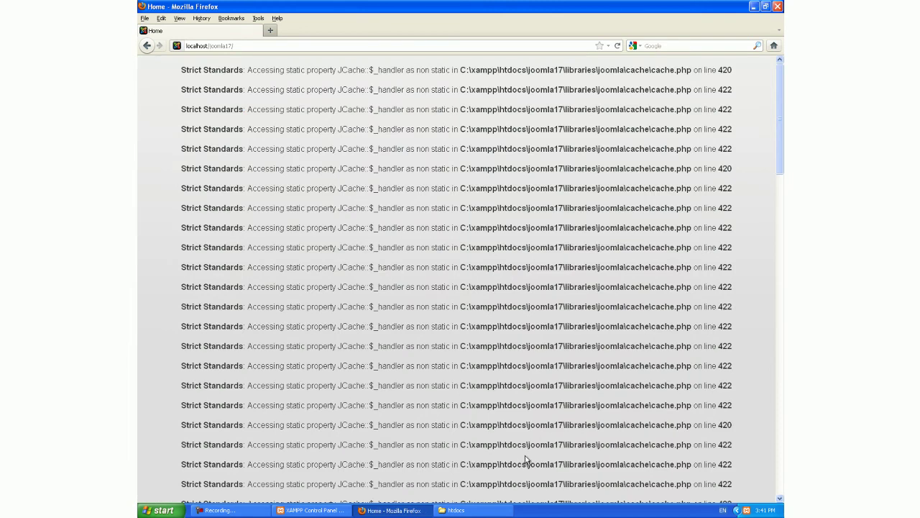
# Step: Go from htdocs up to C:\xampp\php and open php.ini in Notepad
pyautogui.click(497, 514)
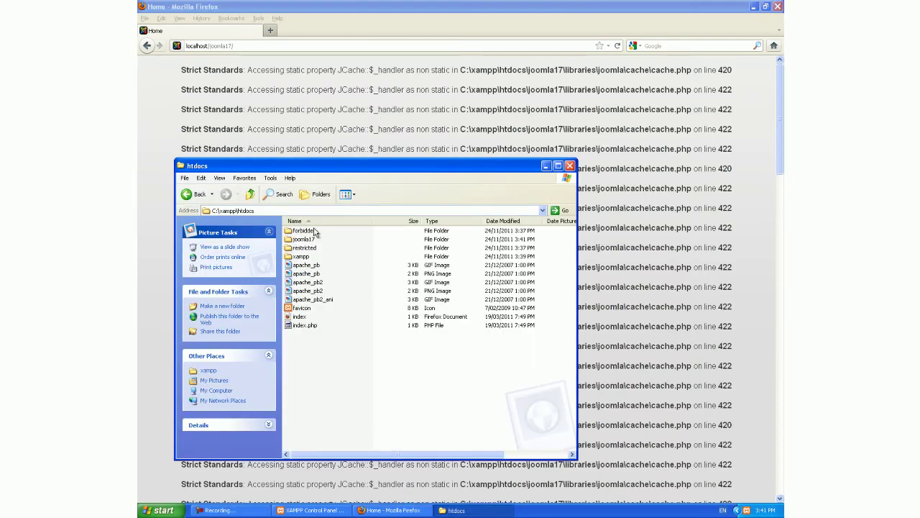
pyautogui.click(250, 194)
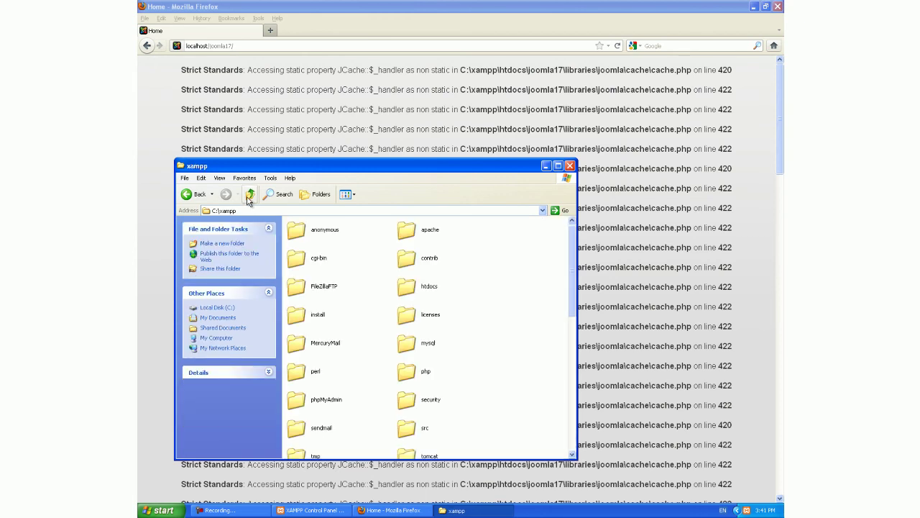
pyautogui.doubleClick(415, 377)
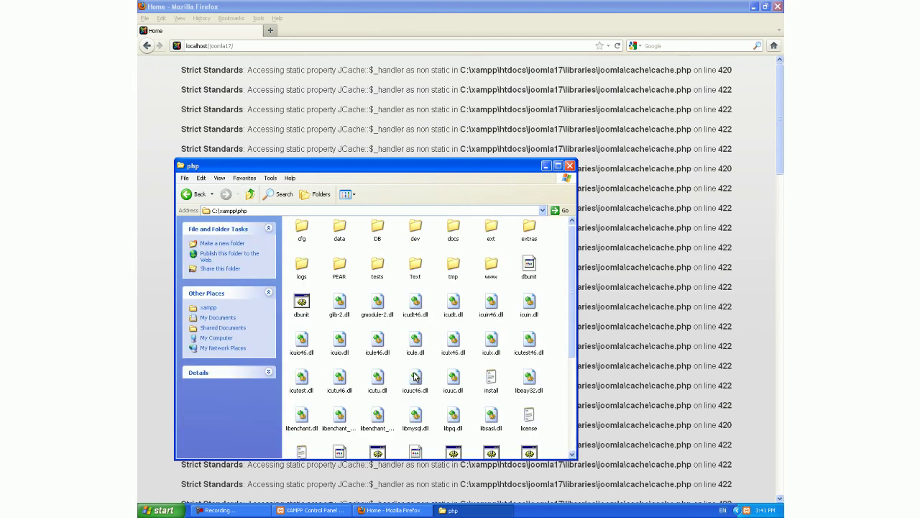
pyautogui.click(573, 408)
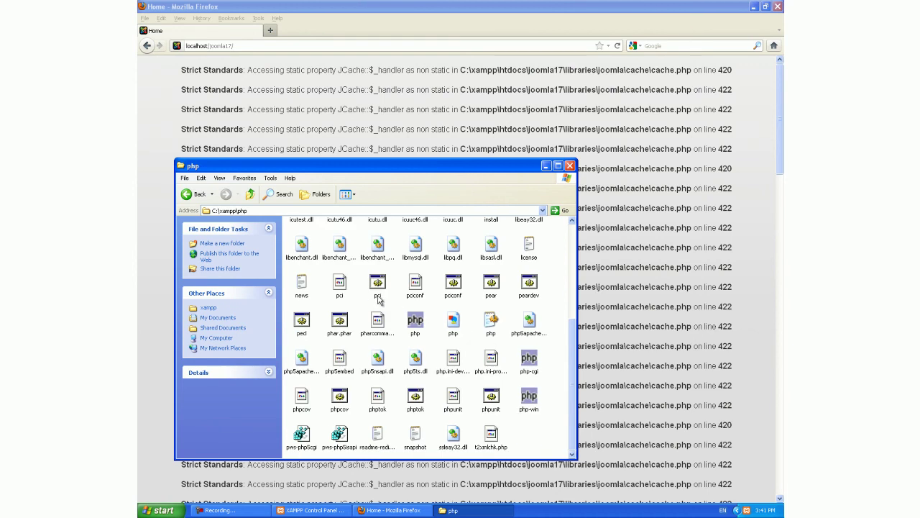
pyautogui.rightClick(491, 325)
pyautogui.click(512, 329)
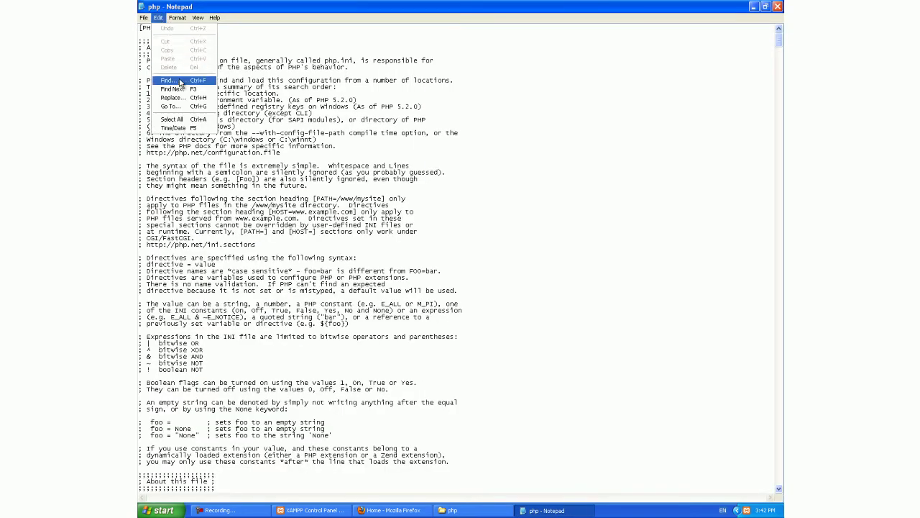
# Step: Find error_reporting in php.ini, set it to E_ALL without E_STRICT, save, and exit Notepad
pyautogui.click(180, 80)
pyautogui.write('error_reporti')
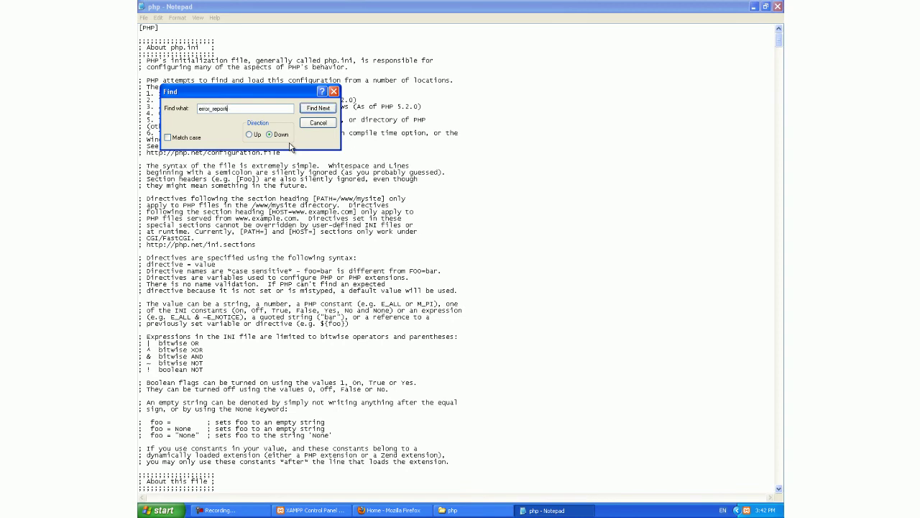
pyautogui.write('ng')
pyautogui.press('Return')
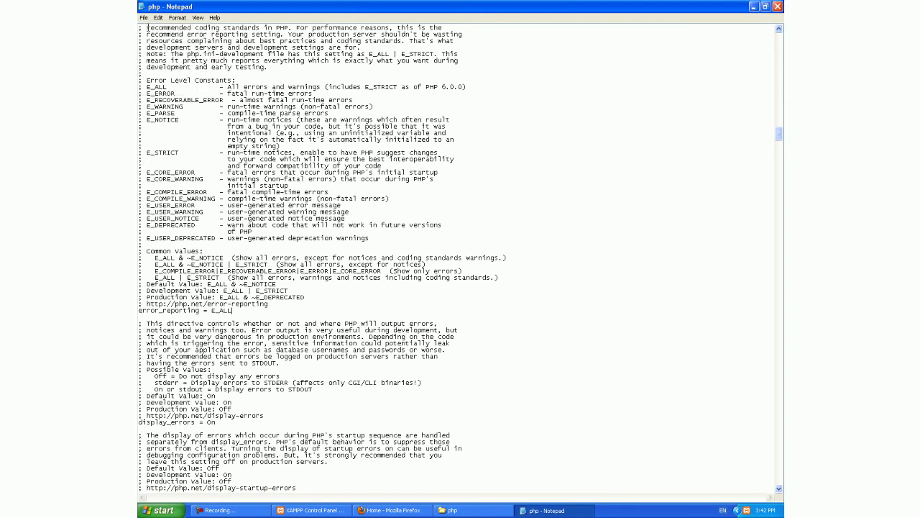
pyautogui.click(144, 18)
pyautogui.click(157, 90)
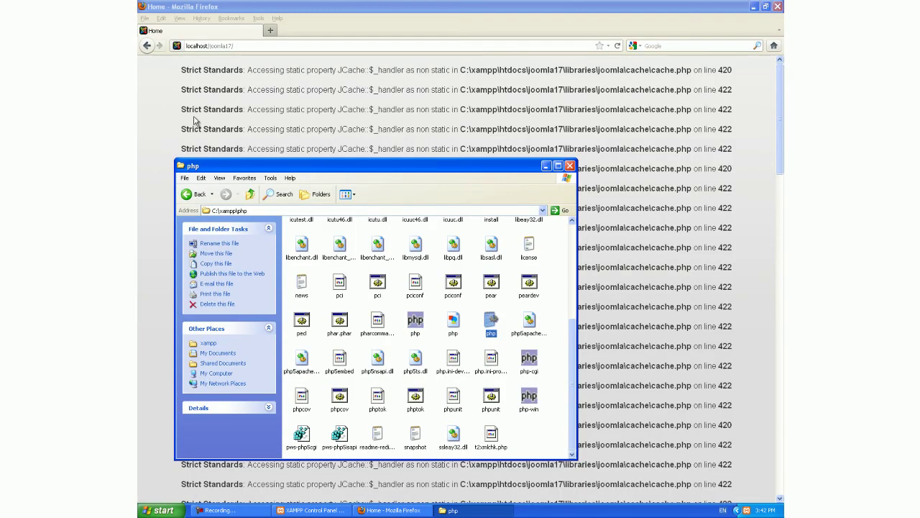
# Step: Stop and restart Apache from the XAMPP Control Panel, leaving MySql running
pyautogui.doubleClick(746, 511)
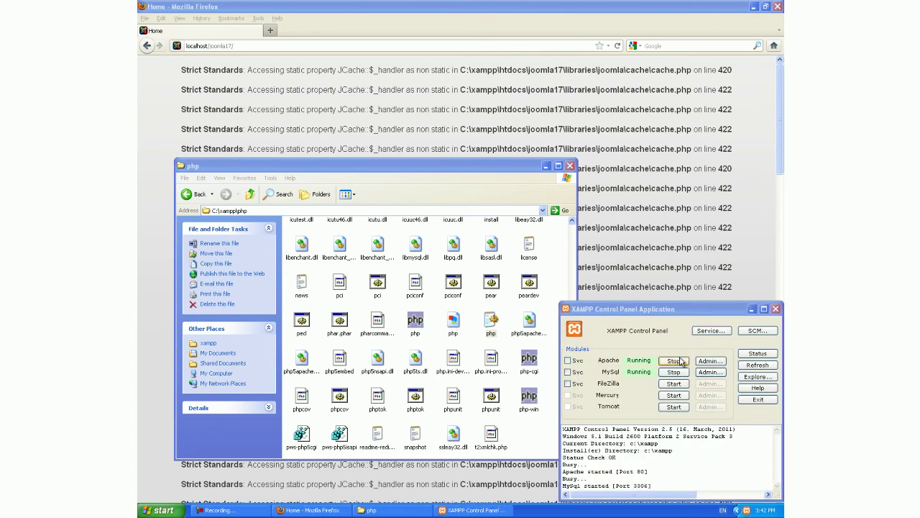
pyautogui.click(679, 362)
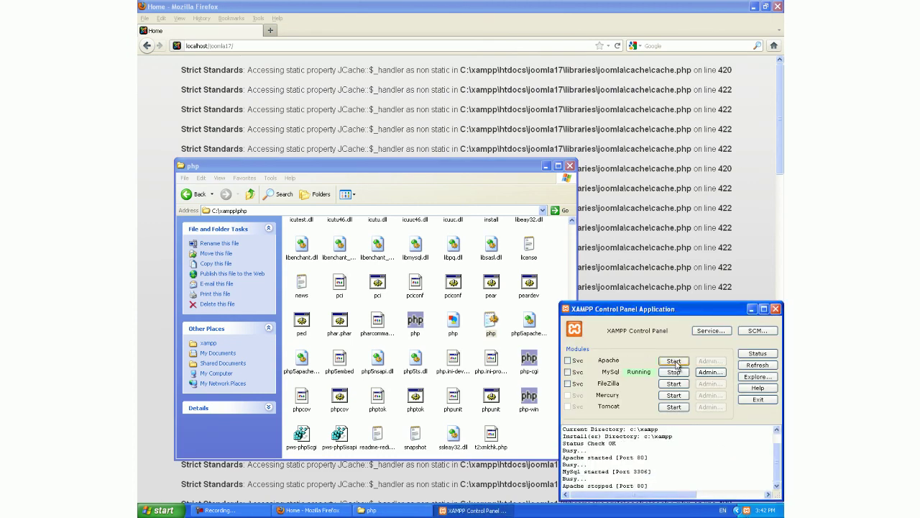
pyautogui.click(676, 362)
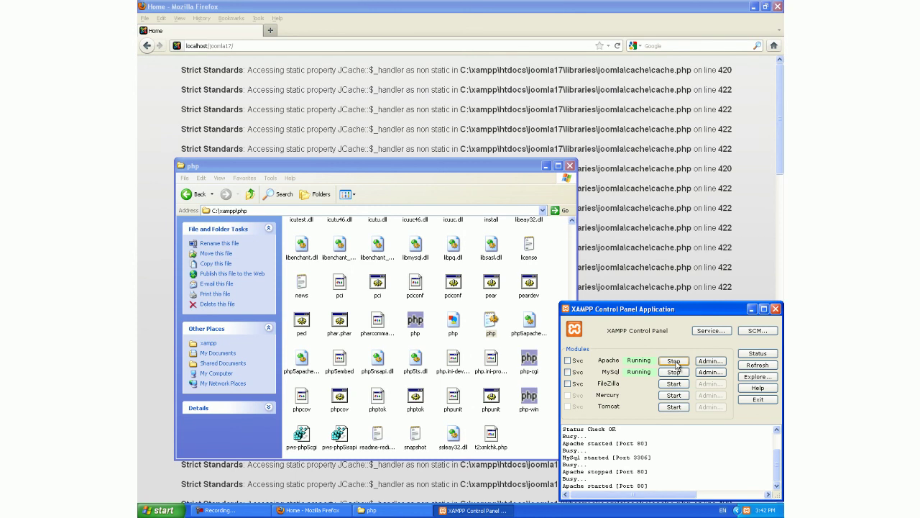
# Step: Bring Firefox forward and reload localhost/joomla17
pyautogui.click(578, 48)
pyautogui.click(618, 46)
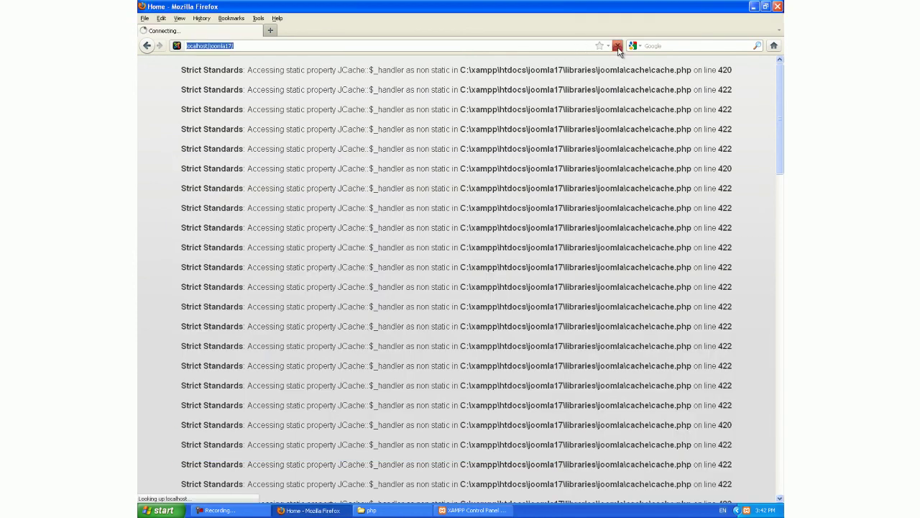